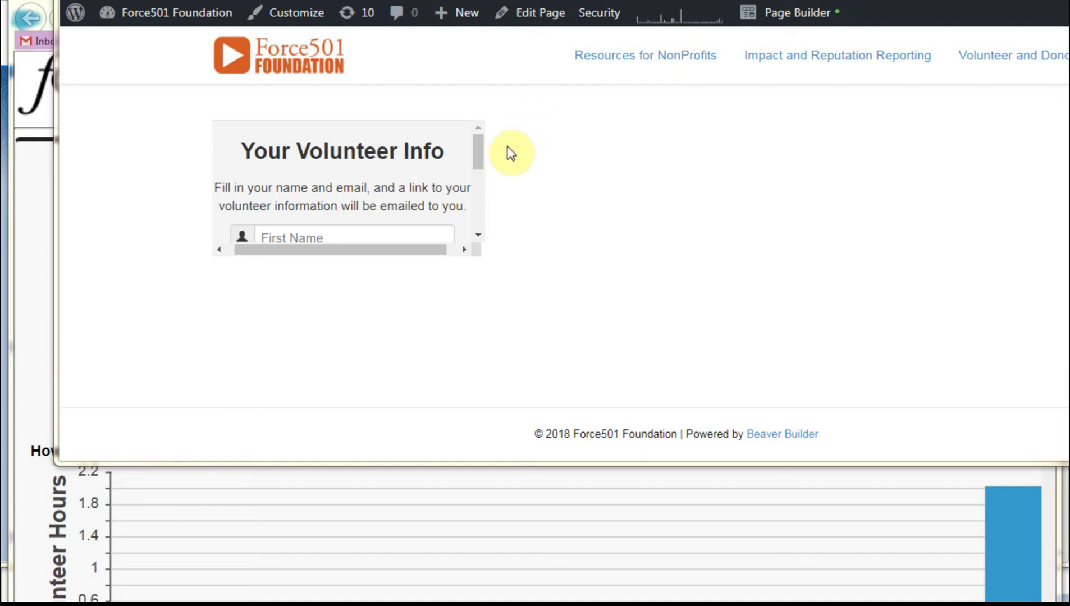
Scroll the embedded lookup form to its Email field and Send button, then bring up the personal info page.
{"action": "left_click", "coordinate": [477, 153]}
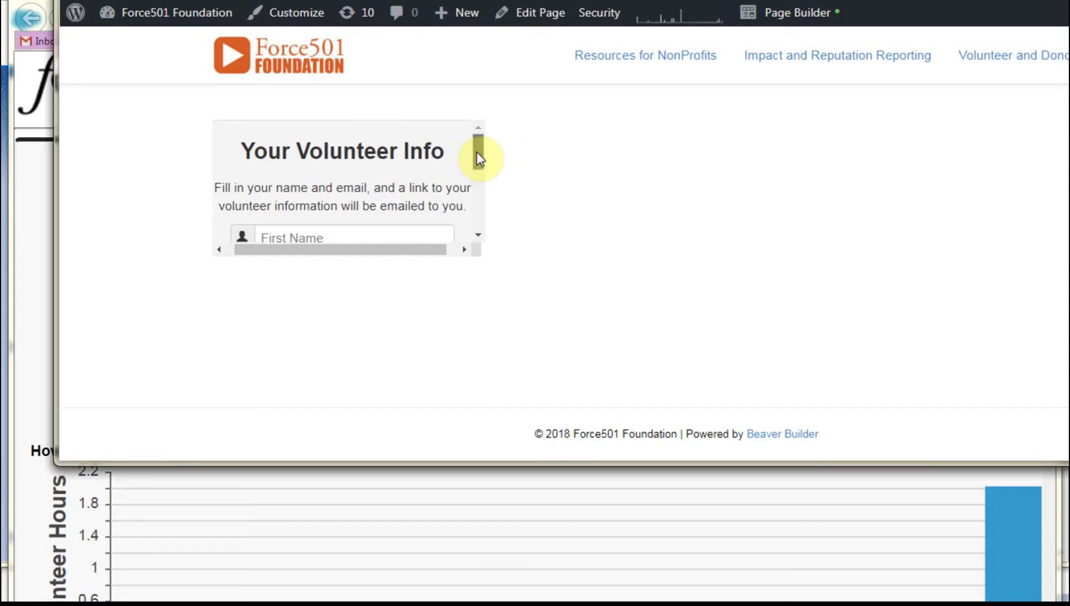
{"action": "left_click_drag", "start_coordinate": [477, 152], "coordinate": [473, 198]}
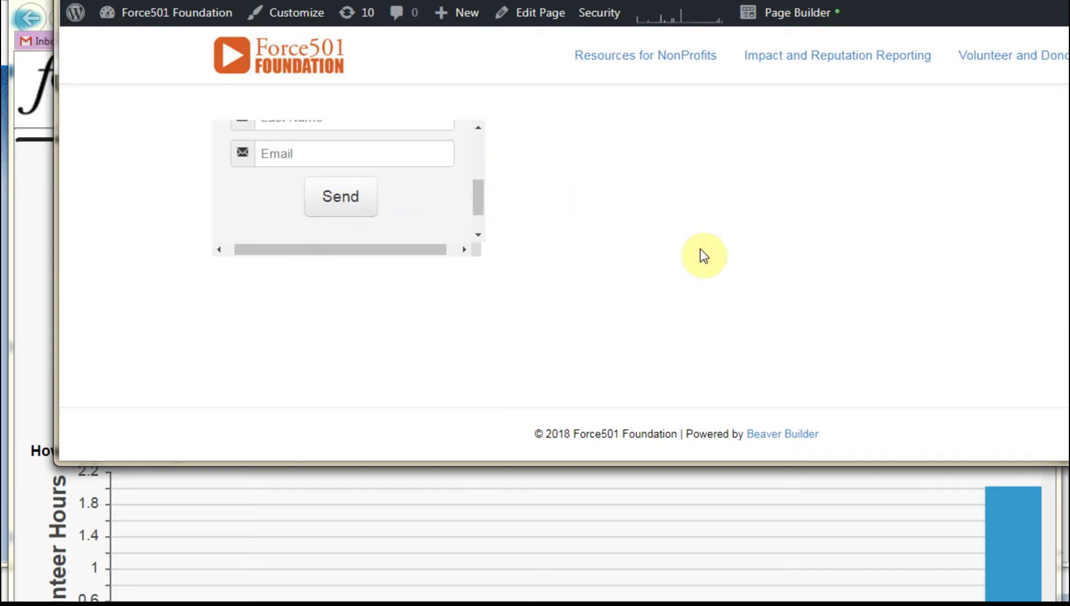
{"action": "left_click", "coordinate": [845, 526]}
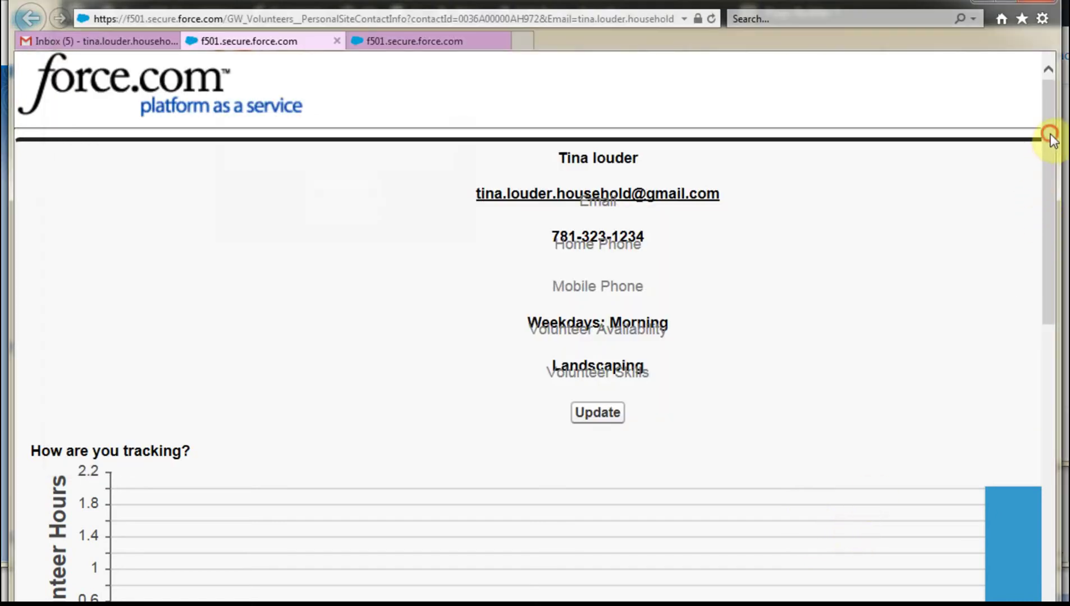
Scroll through the volunteer's force.com personal info page.
{"action": "left_click_drag", "start_coordinate": [1050, 138], "coordinate": [1051, 115]}
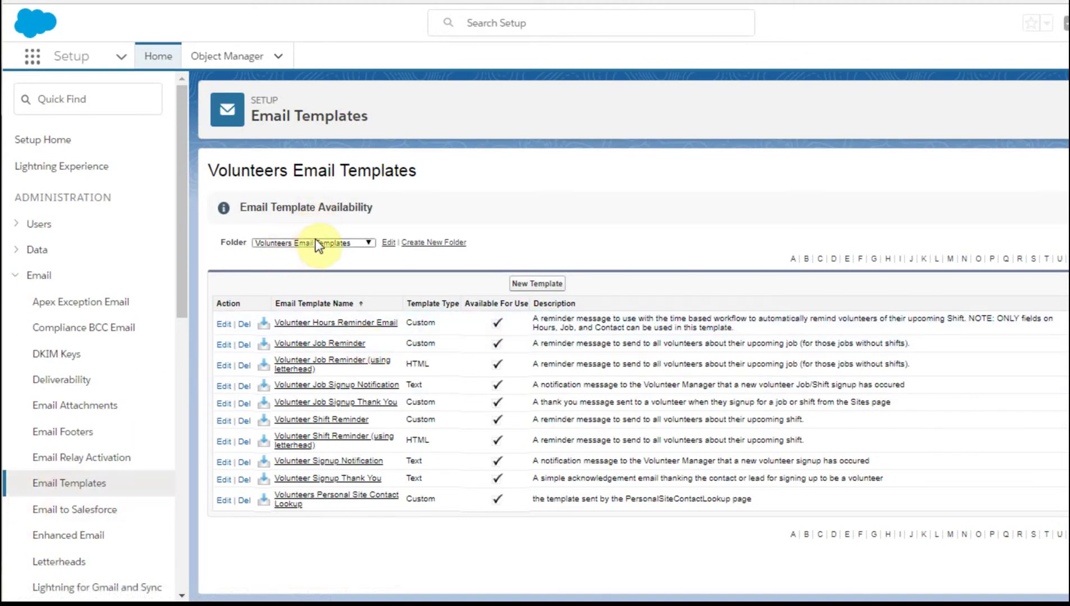
Keep Volunteers Email Templates as the selected folder in the Email Templates folder list.
{"action": "left_click", "coordinate": [371, 243]}
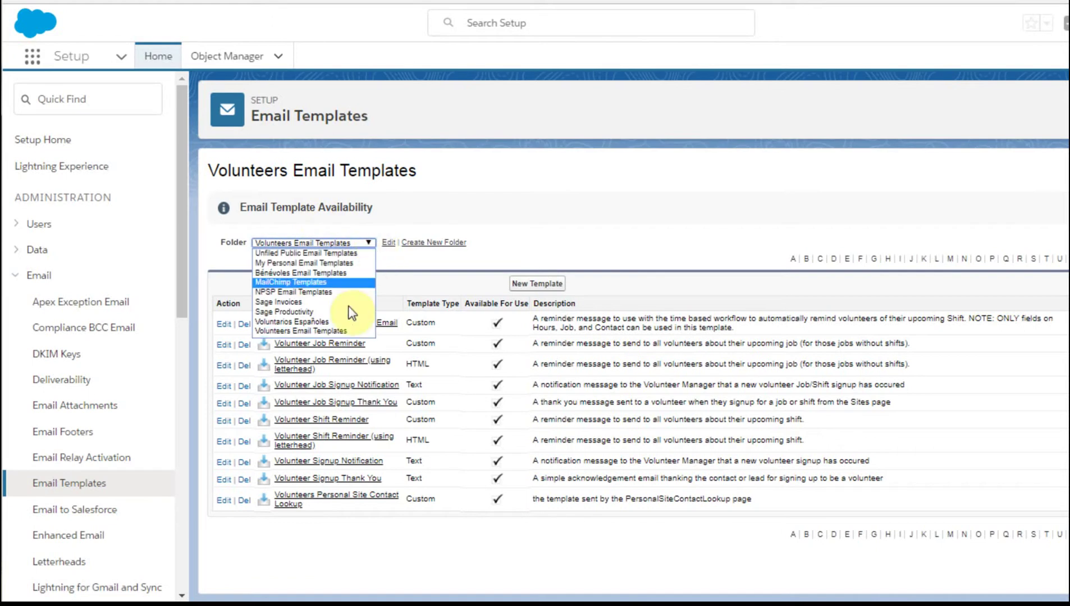
{"action": "left_click", "coordinate": [478, 218]}
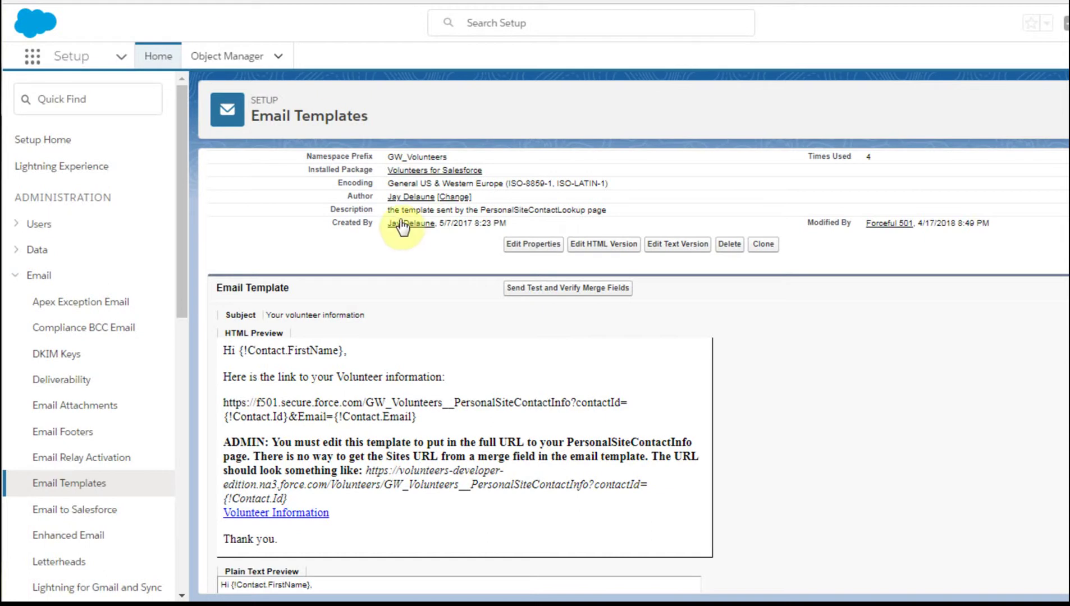
{"action": "scroll", "coordinate": [370, 209], "scroll_direction": "up", "scroll_amount": 3}
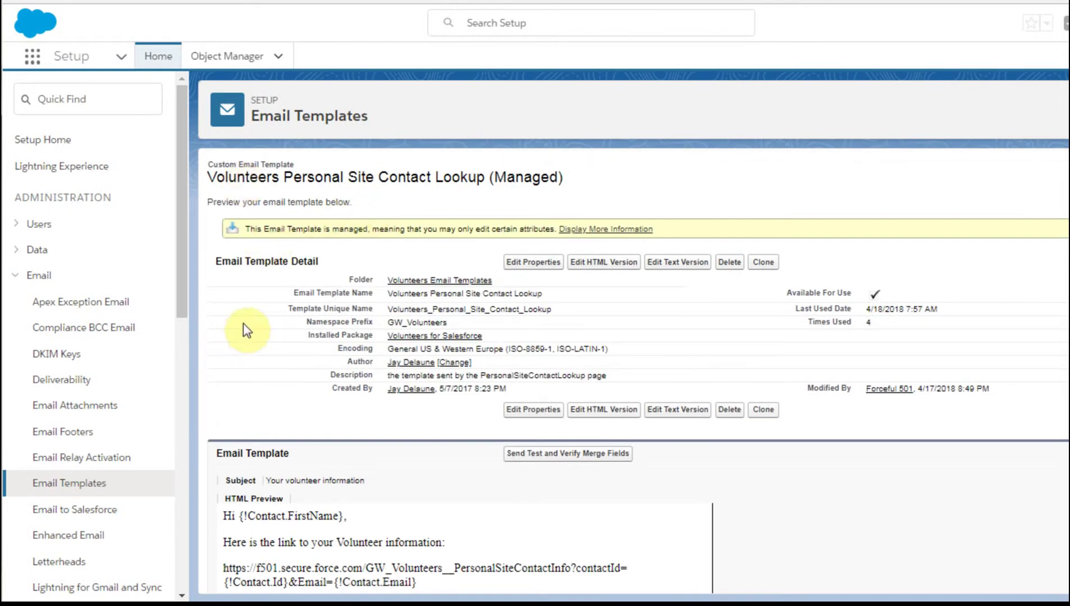
{"action": "scroll", "coordinate": [243, 323], "scroll_direction": "down", "scroll_amount": 2}
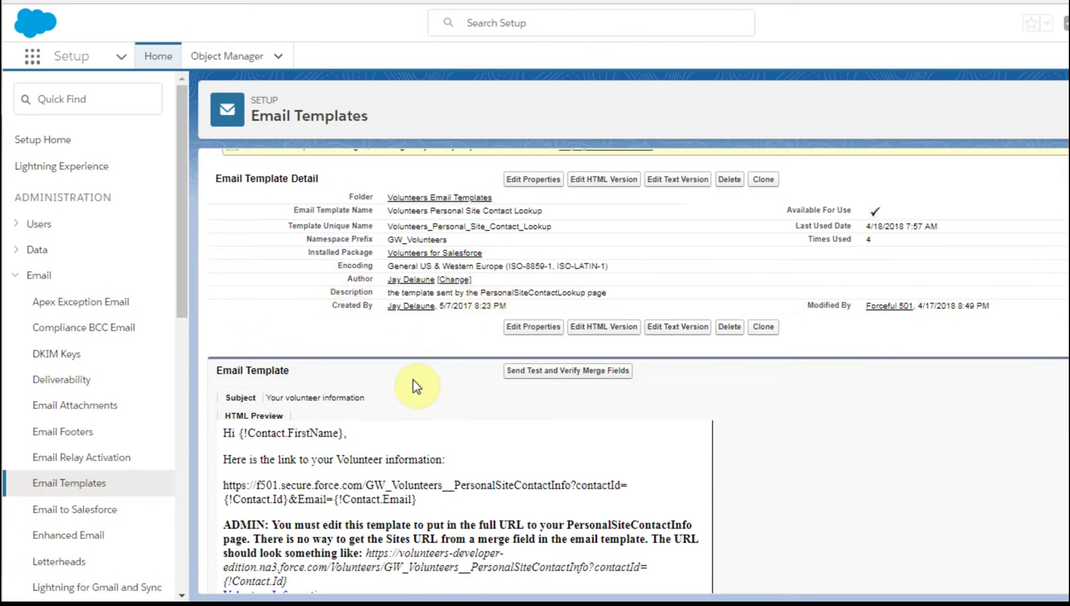
{"action": "scroll", "coordinate": [412, 379], "scroll_direction": "down", "scroll_amount": 2}
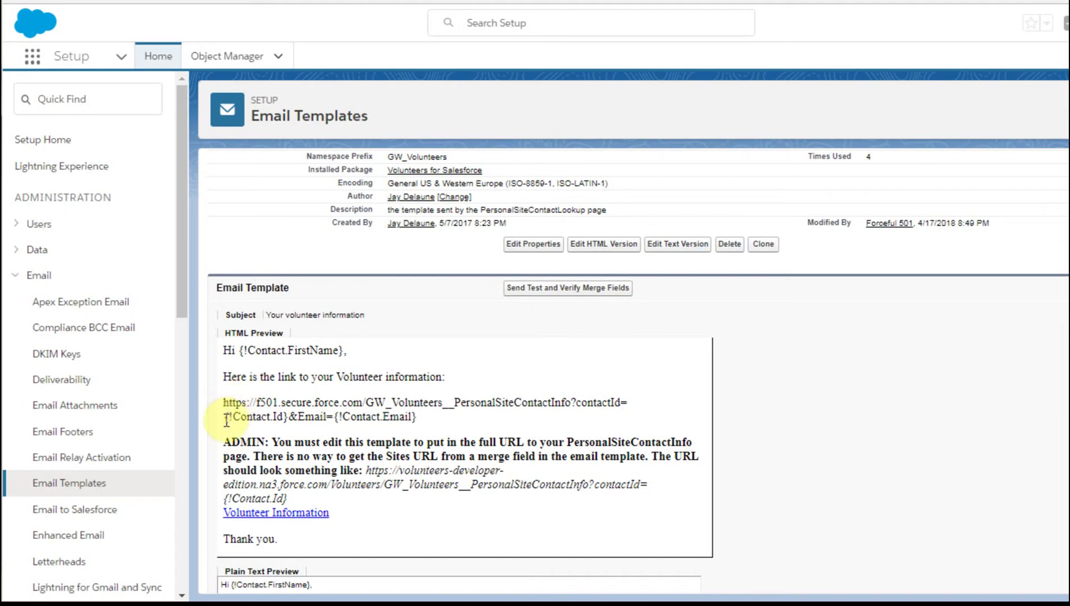
{"action": "left_click", "coordinate": [607, 245]}
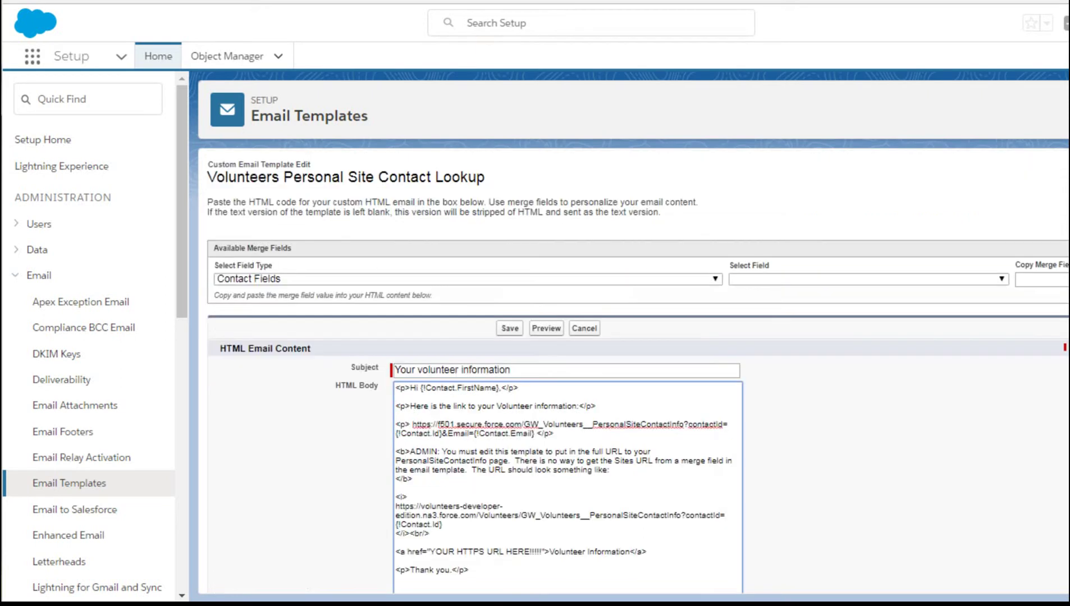
Place the cursor in the template's HTML body to review its markup.
{"action": "left_click", "coordinate": [453, 396]}
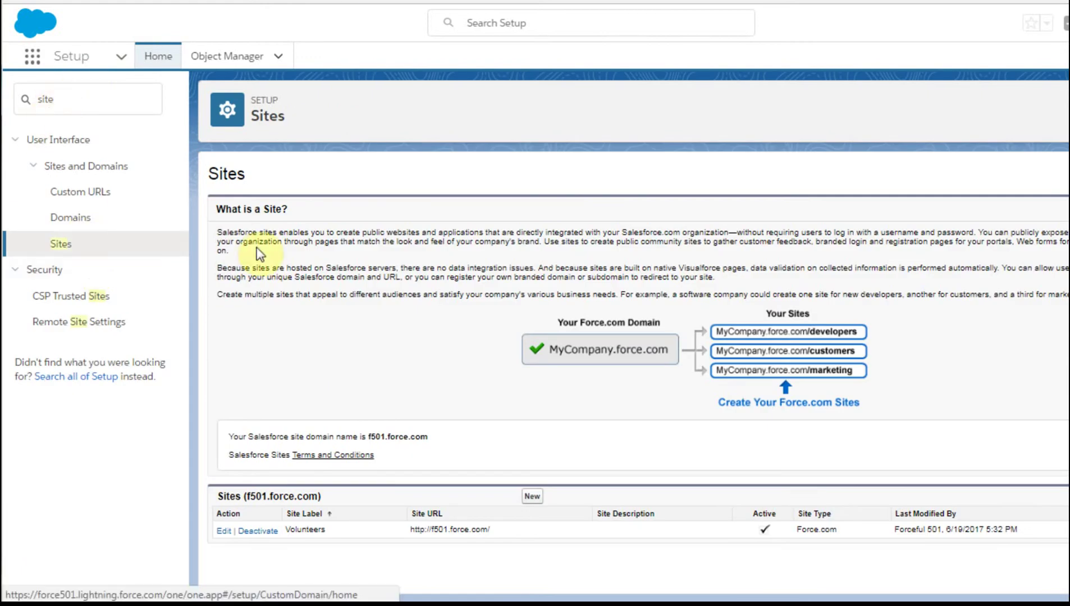
Open the Volunteers site's details and, from its Site Visualforce Pages, open GW_Volunteers__PersonalSiteTemplate.
{"action": "left_click", "coordinate": [305, 529]}
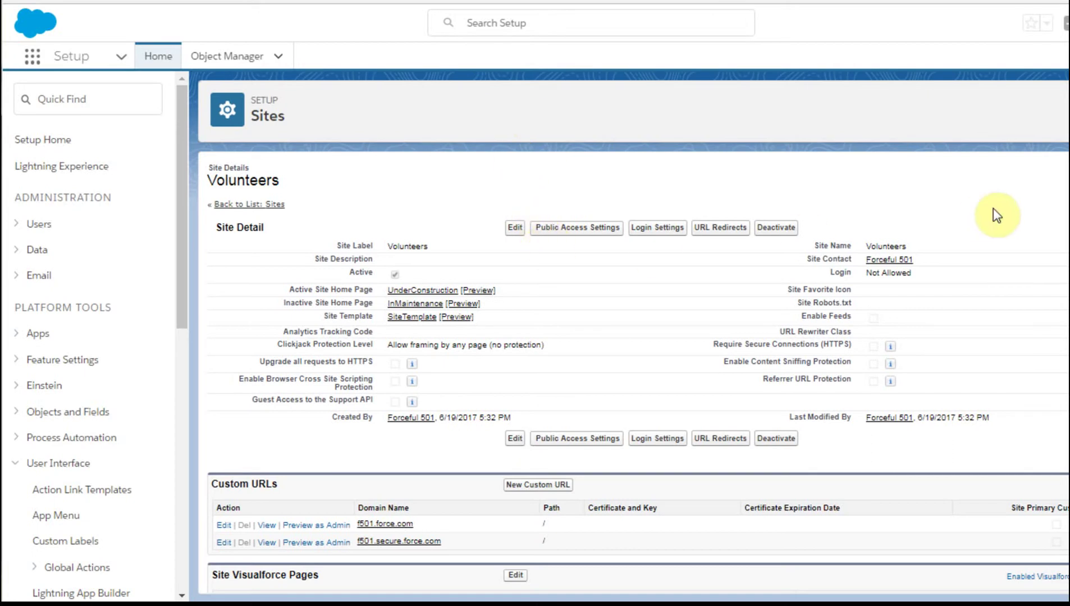
{"action": "scroll", "coordinate": [637, 376], "scroll_direction": "down", "scroll_amount": 7}
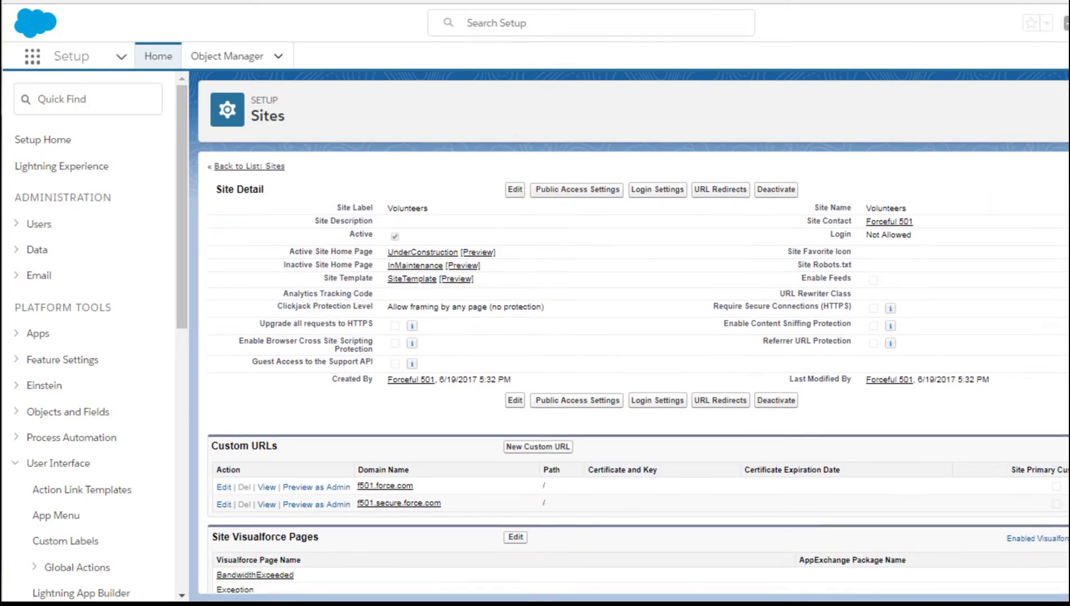
{"action": "scroll", "coordinate": [387, 403], "scroll_direction": "down", "scroll_amount": 1}
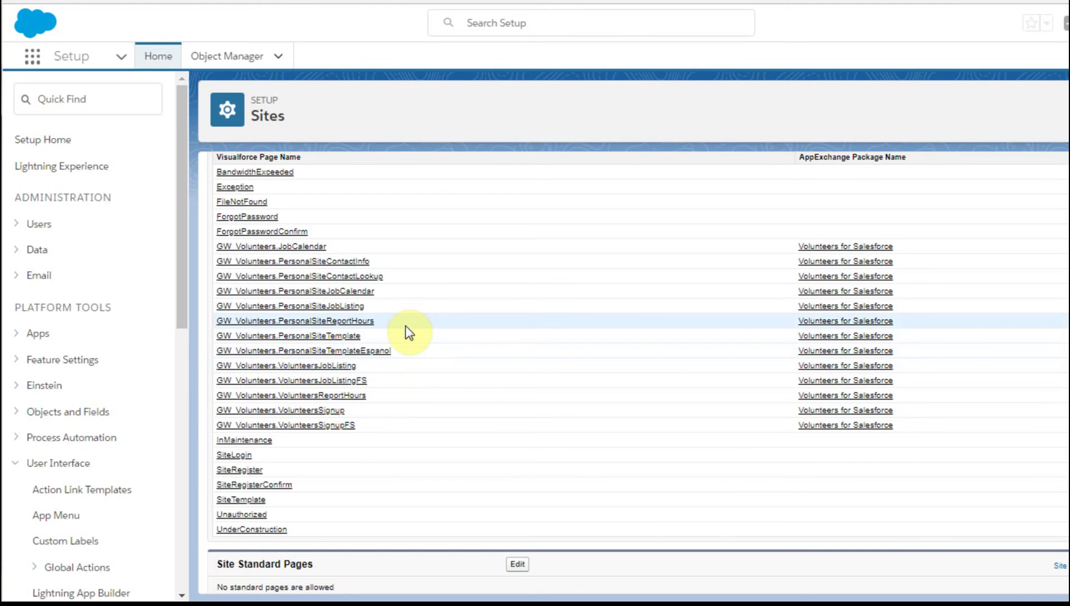
{"action": "left_click", "coordinate": [303, 340]}
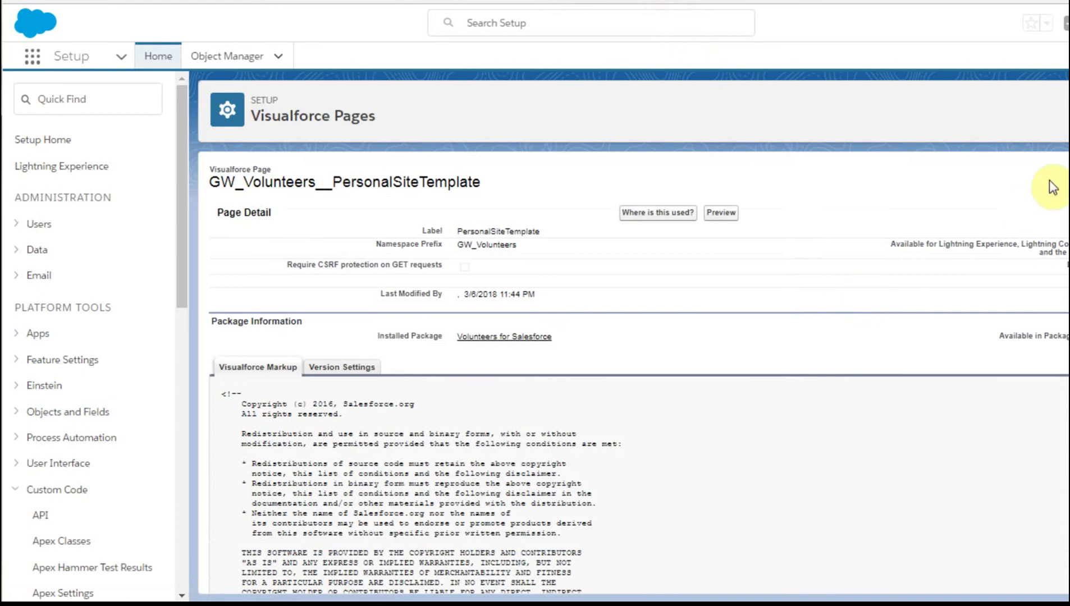
Scroll through the PersonalSiteTemplate markup back to Page Detail, then bring up the PDF's IFRAME instructions.
{"action": "scroll", "coordinate": [617, 371], "scroll_direction": "down", "scroll_amount": 8}
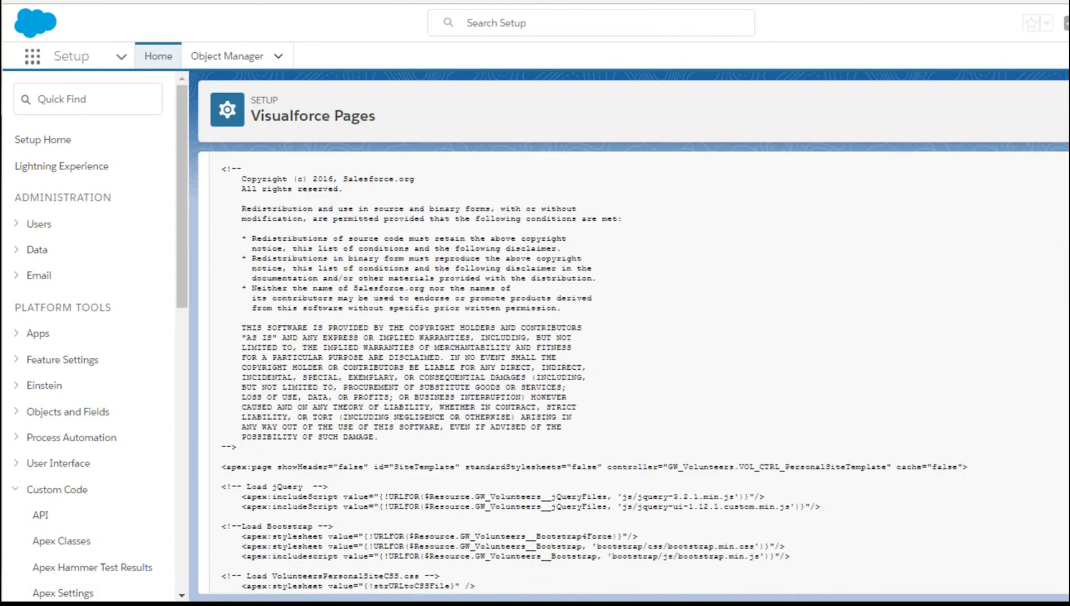
{"action": "scroll", "coordinate": [617, 371], "scroll_direction": "down", "scroll_amount": 4}
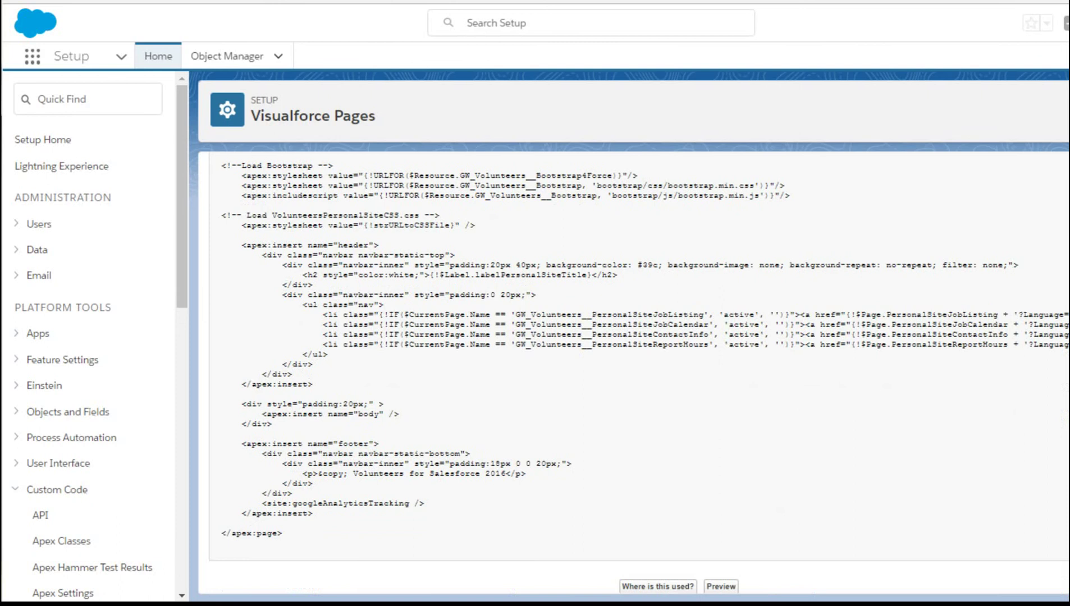
{"action": "scroll", "coordinate": [617, 370], "scroll_direction": "up", "scroll_amount": 10}
{"action": "scroll", "coordinate": [1034, 52], "scroll_direction": "up", "scroll_amount": 1}
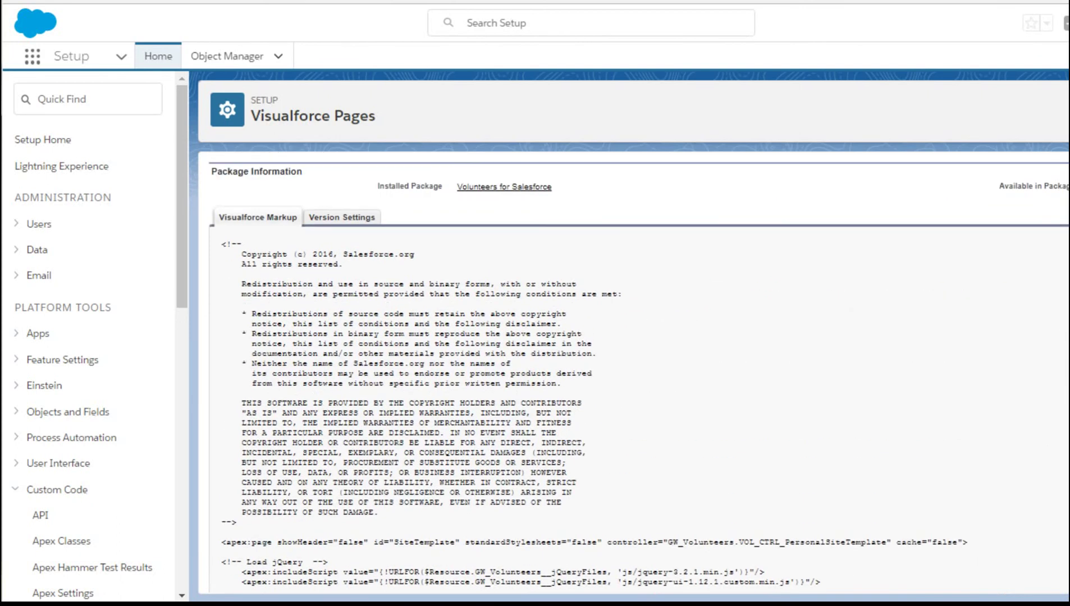
{"action": "scroll", "coordinate": [1044, 227], "scroll_direction": "up", "scroll_amount": 3}
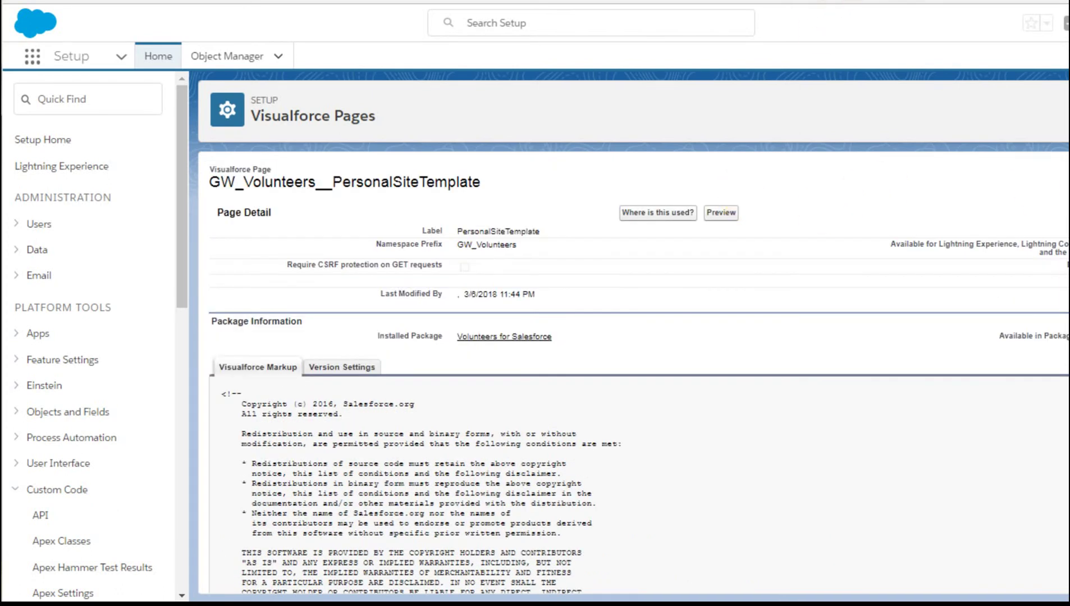
{"action": "left_click", "coordinate": [834, 4]}
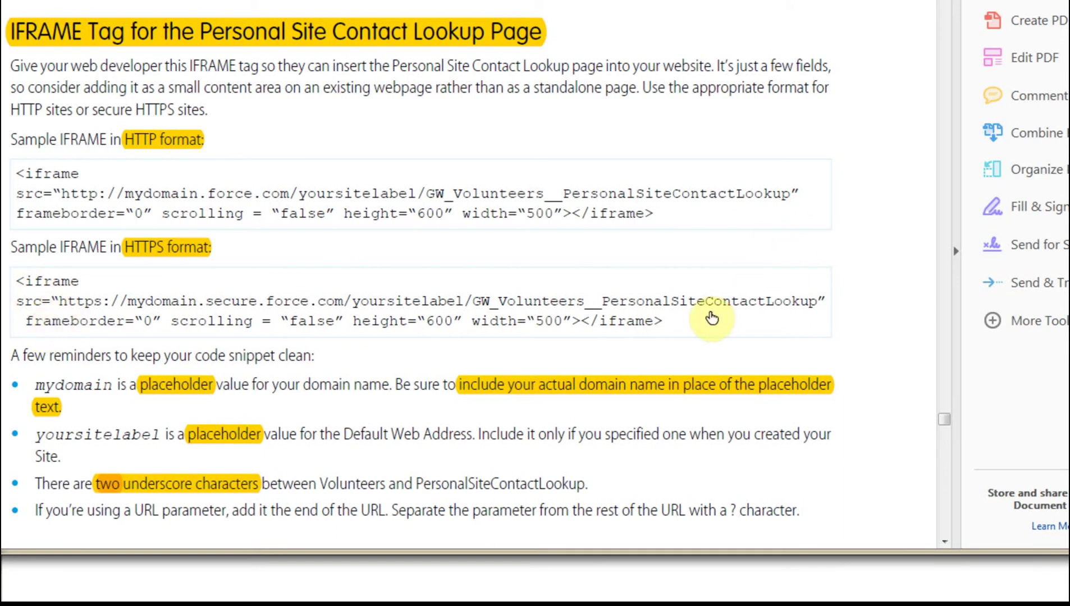
Switch from the PDF's IFRAME tag section to the Force501 Foundation web page.
{"action": "key", "text": "alt+Tab"}
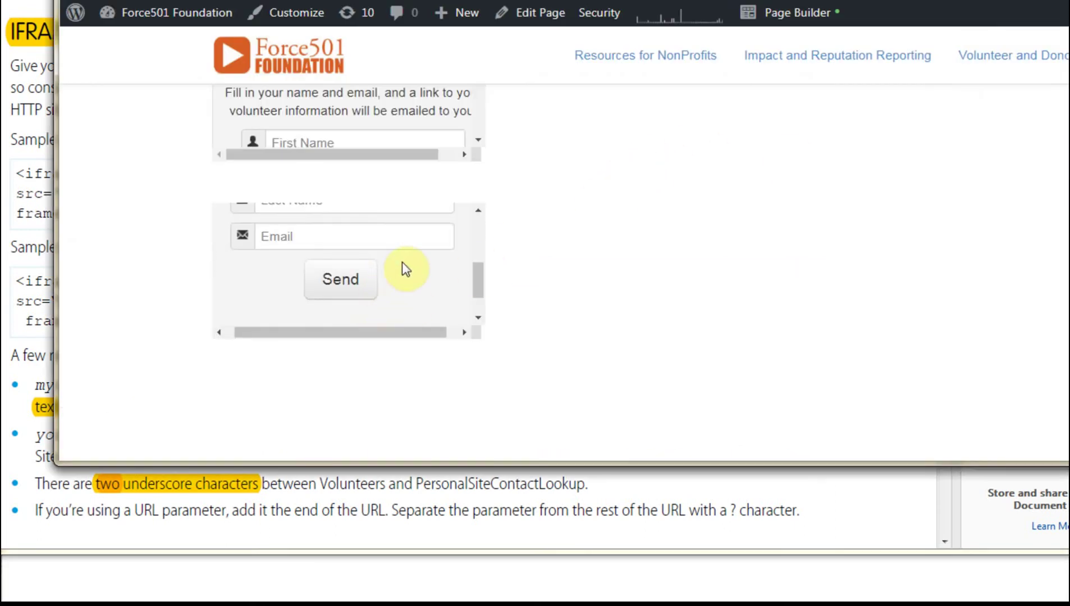
Open the page's HTML module to inspect the iframe code embedding the lookup form.
{"action": "scroll", "coordinate": [687, 238], "scroll_direction": "down", "scroll_amount": 2}
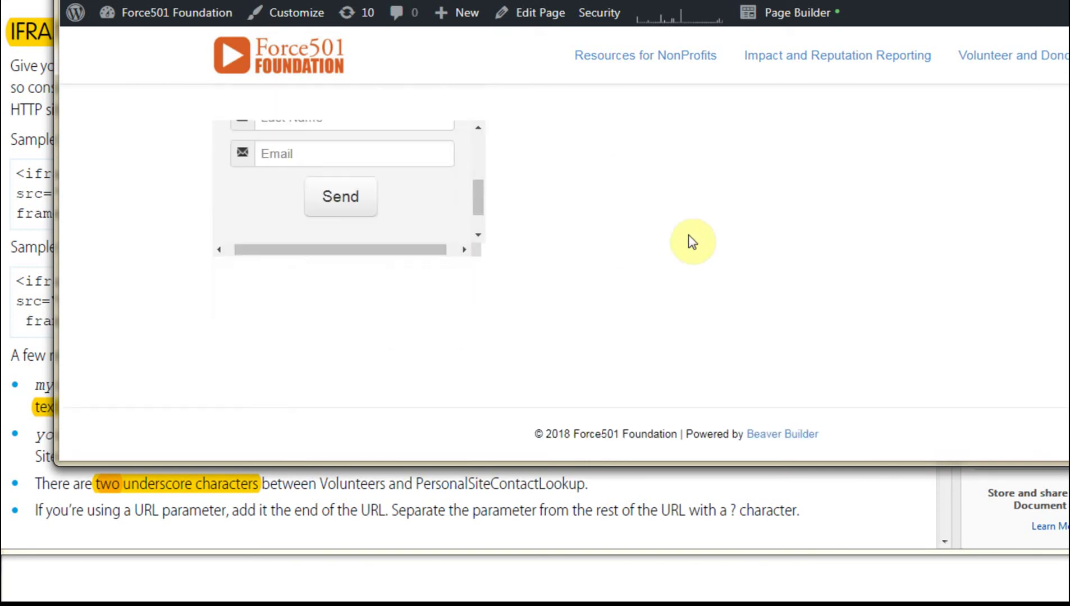
{"action": "scroll", "coordinate": [687, 235], "scroll_direction": "up", "scroll_amount": 4}
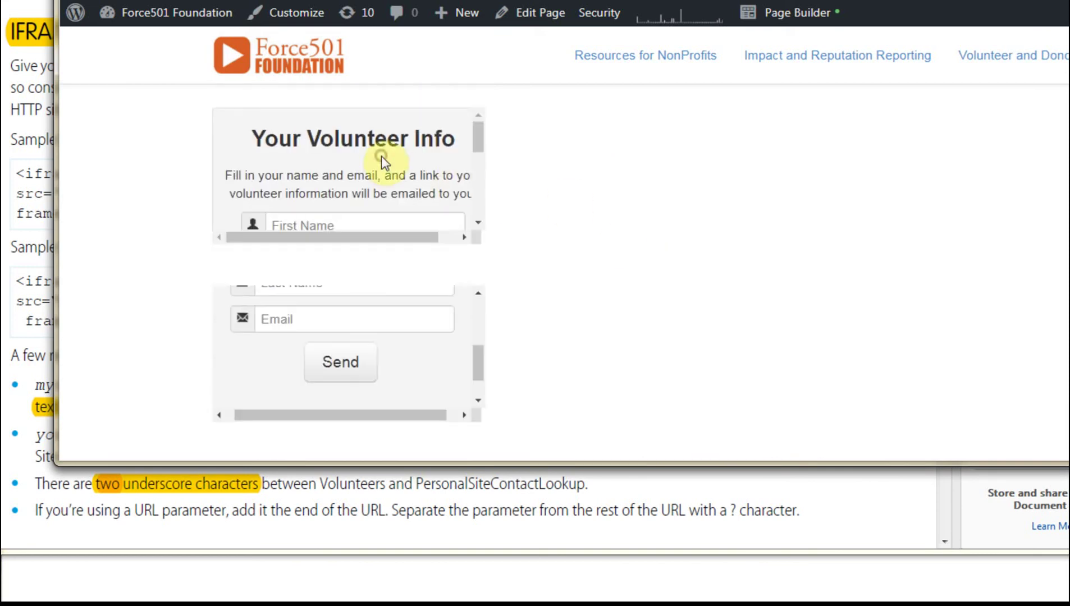
{"action": "left_click", "coordinate": [376, 163]}
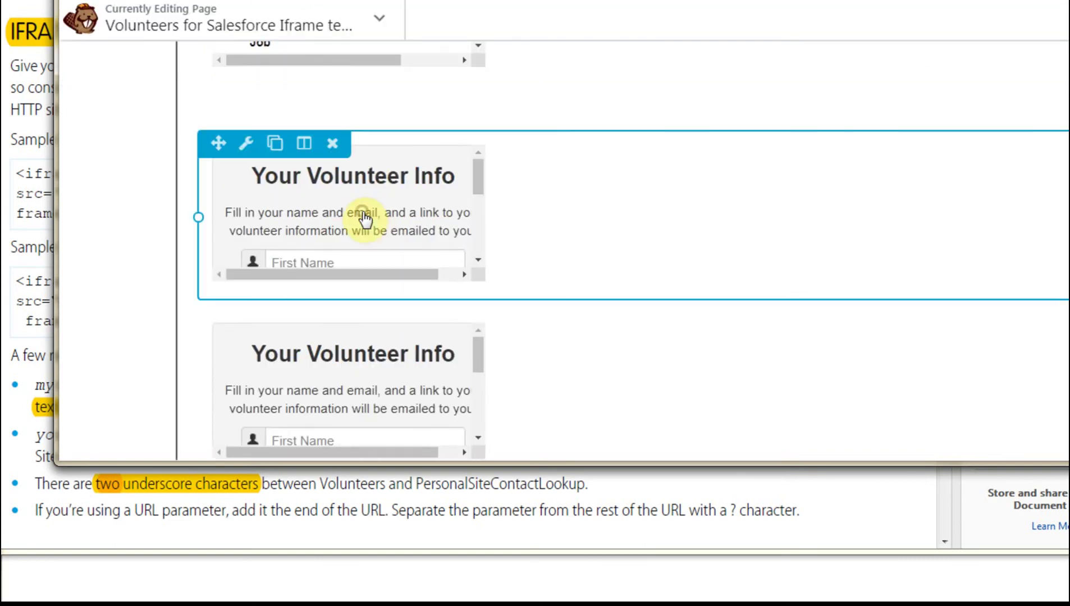
{"action": "left_click", "coordinate": [364, 218]}
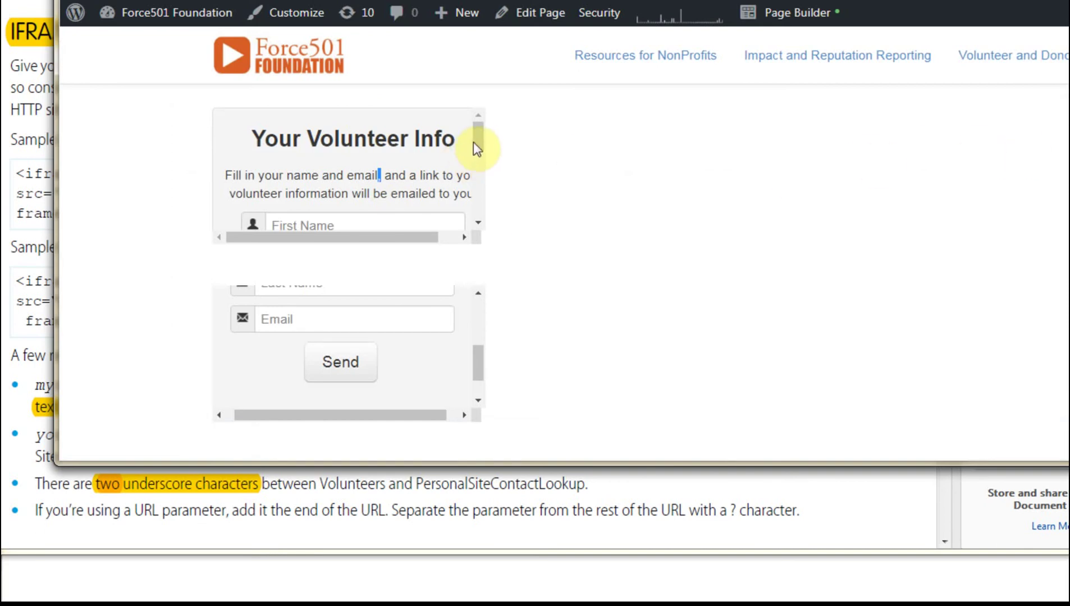
Scroll the embedded lookup form down, then switch to the volunteer's Gmail inbox.
{"action": "left_click_drag", "start_coordinate": [475, 140], "coordinate": [476, 159]}
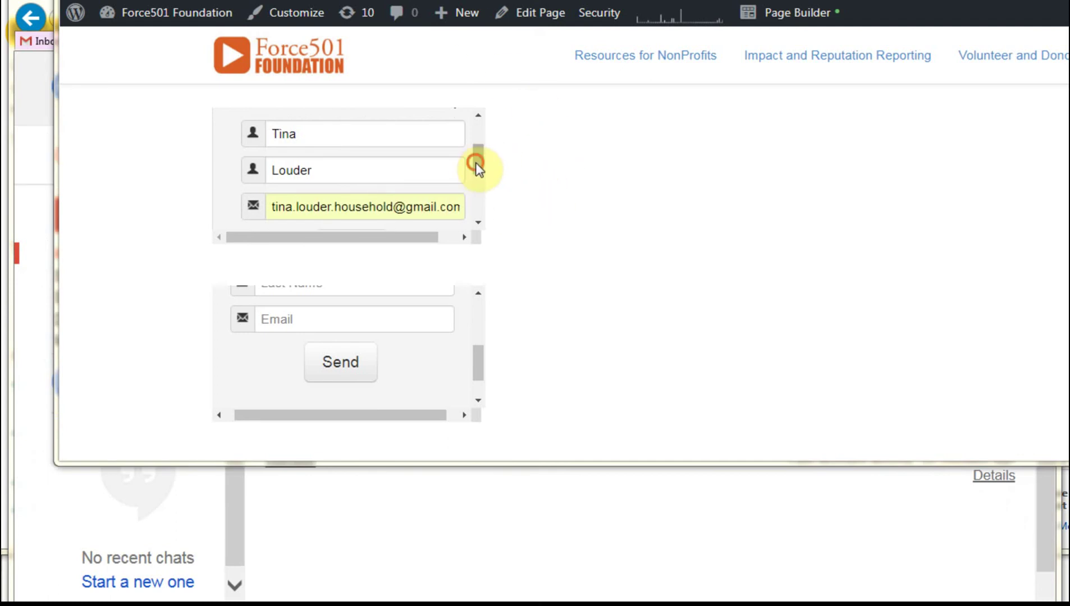
{"action": "left_click_drag", "start_coordinate": [475, 162], "coordinate": [475, 181]}
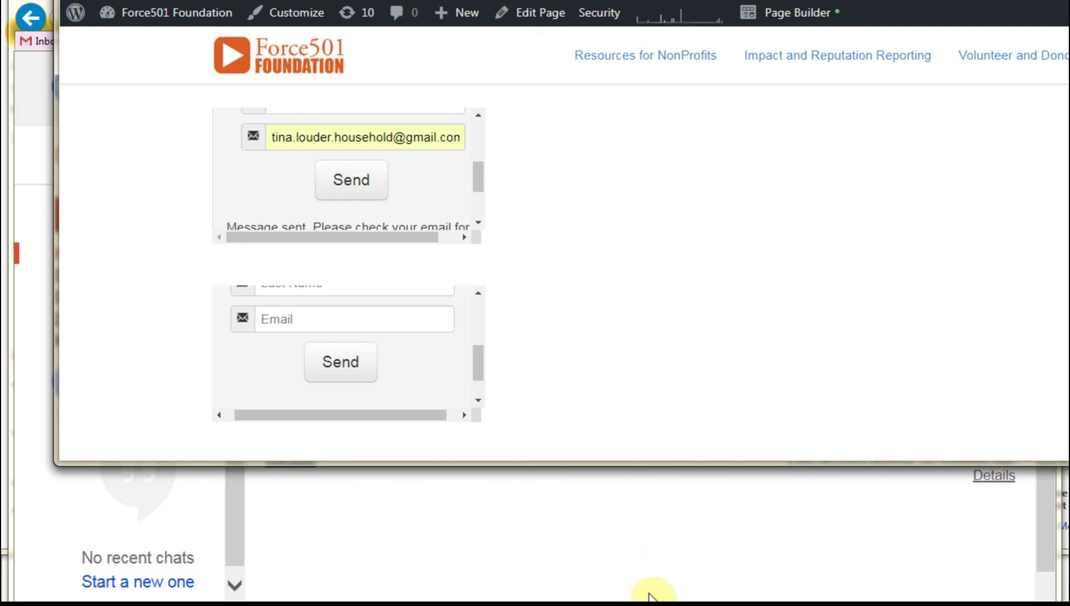
{"action": "left_click", "coordinate": [617, 540]}
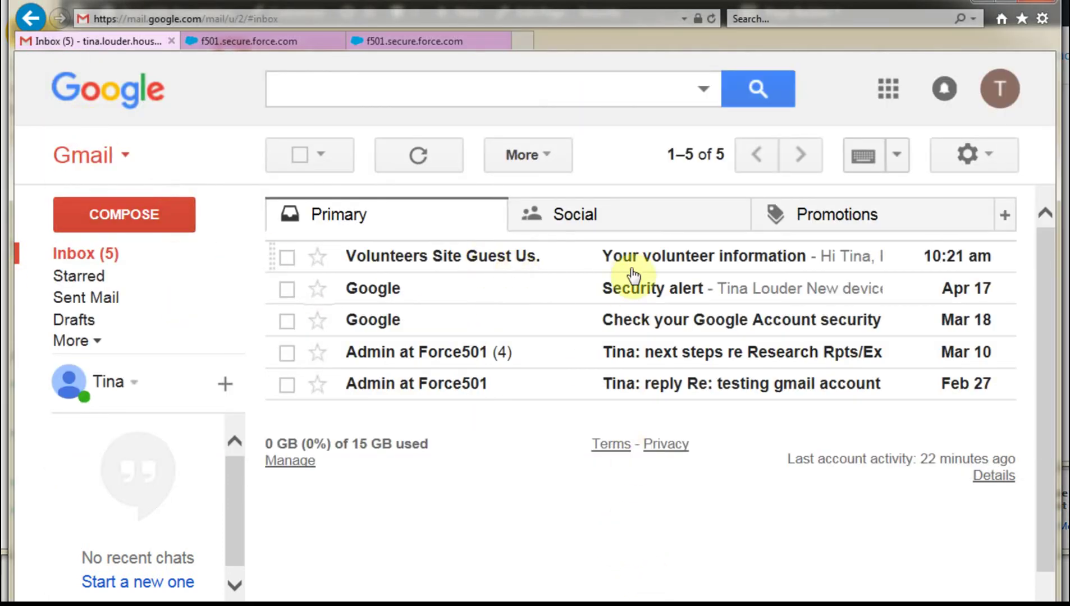
Read the 'Your volunteer information' email, then switch to the f501.secure.force.com personal page tab.
{"action": "left_click", "coordinate": [674, 257]}
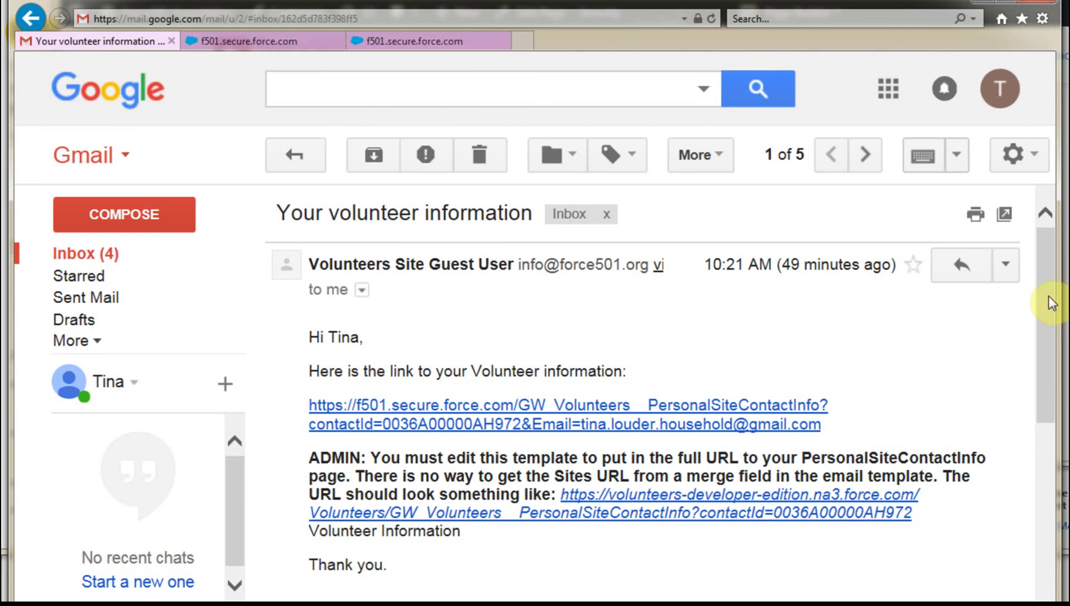
{"action": "scroll", "coordinate": [1046, 315], "scroll_direction": "down", "scroll_amount": 2}
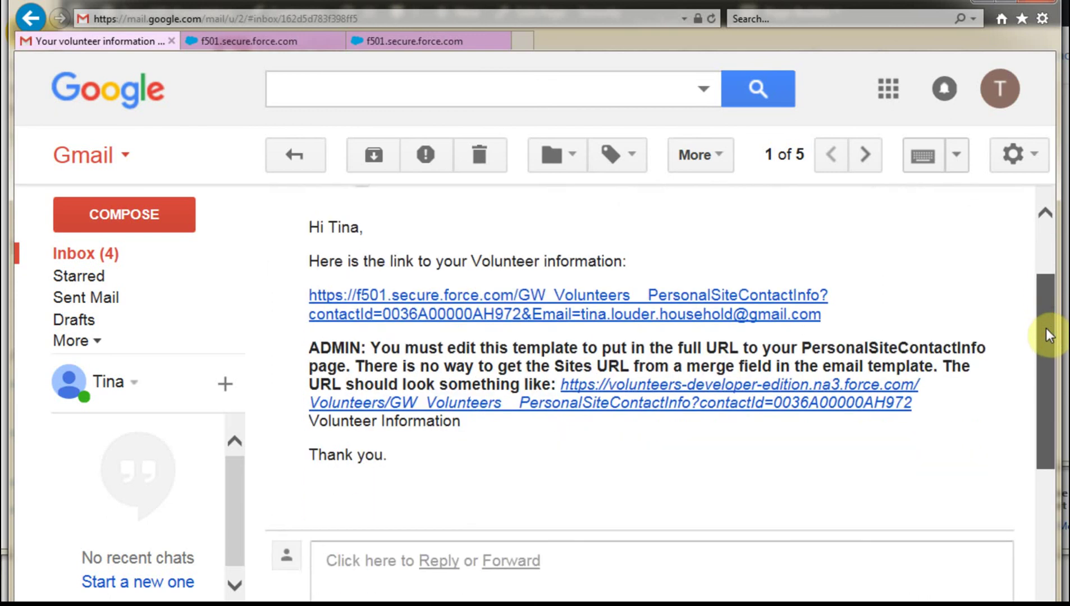
{"action": "scroll", "coordinate": [1045, 306], "scroll_direction": "up", "scroll_amount": 1}
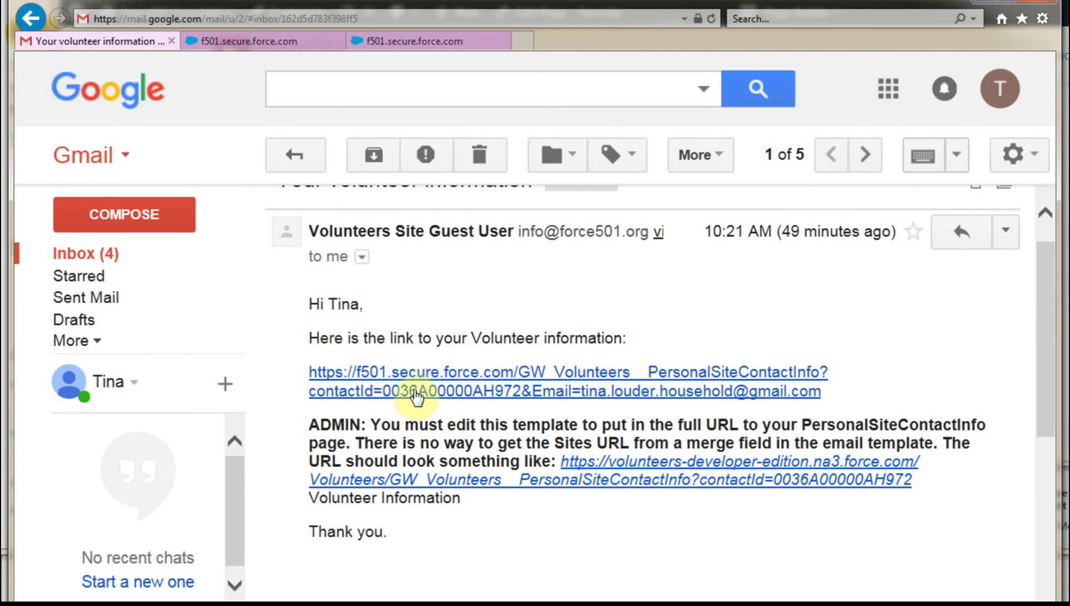
{"action": "left_click", "coordinate": [238, 38]}
{"action": "left_click_drag", "start_coordinate": [1045, 191], "coordinate": [1047, 479]}
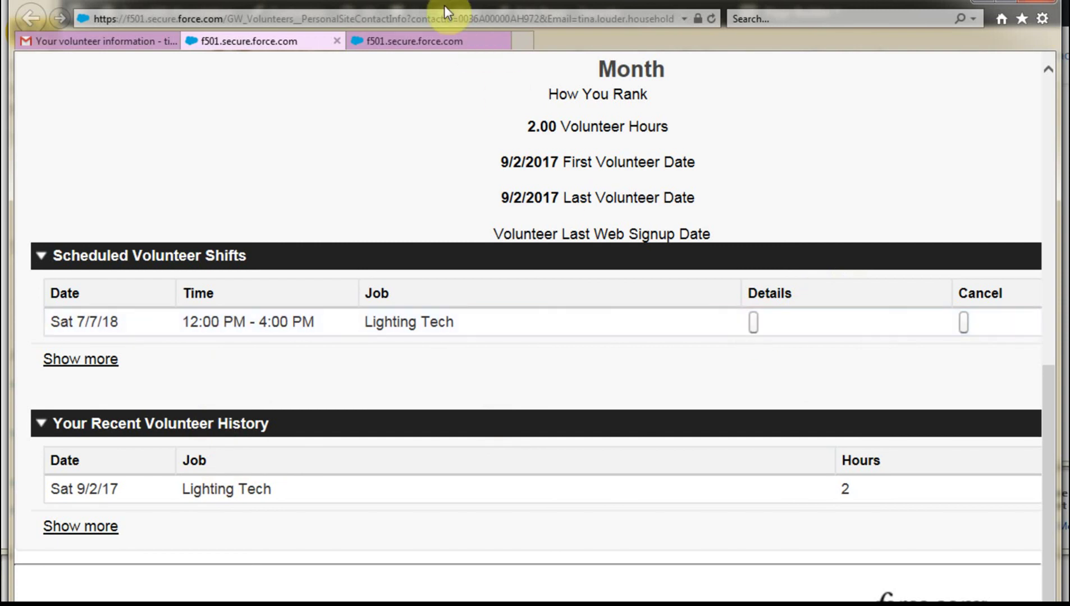
{"action": "left_click", "coordinate": [411, 38]}
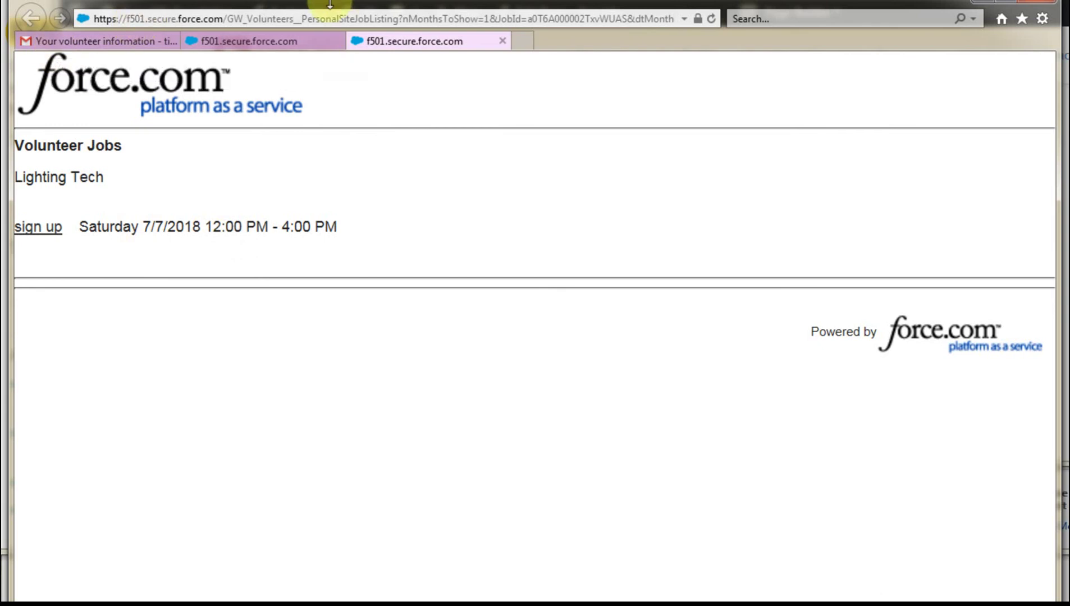
{"action": "left_click", "coordinate": [259, 42]}
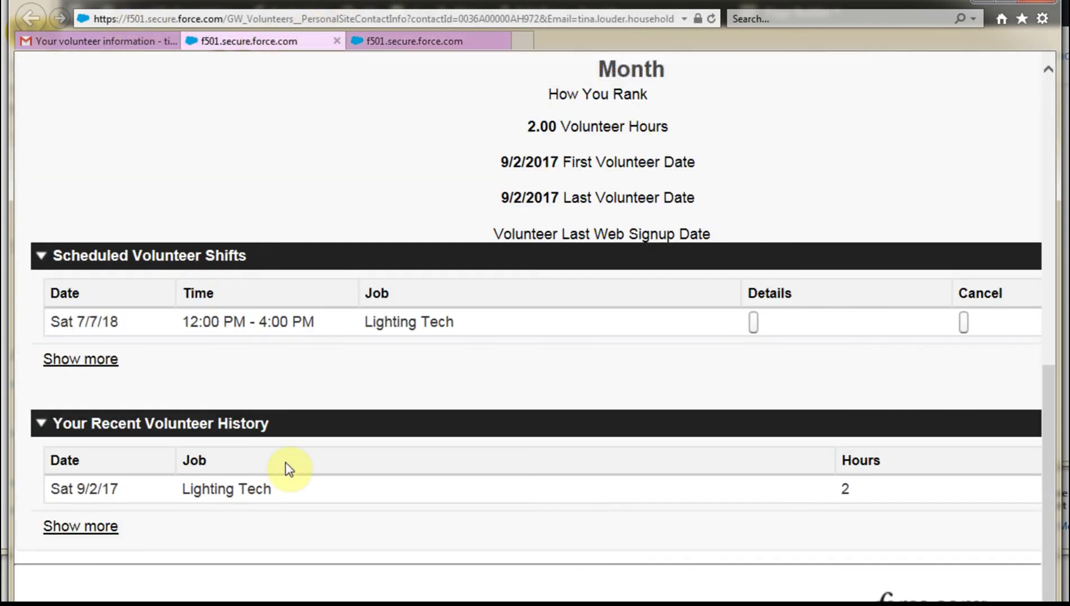